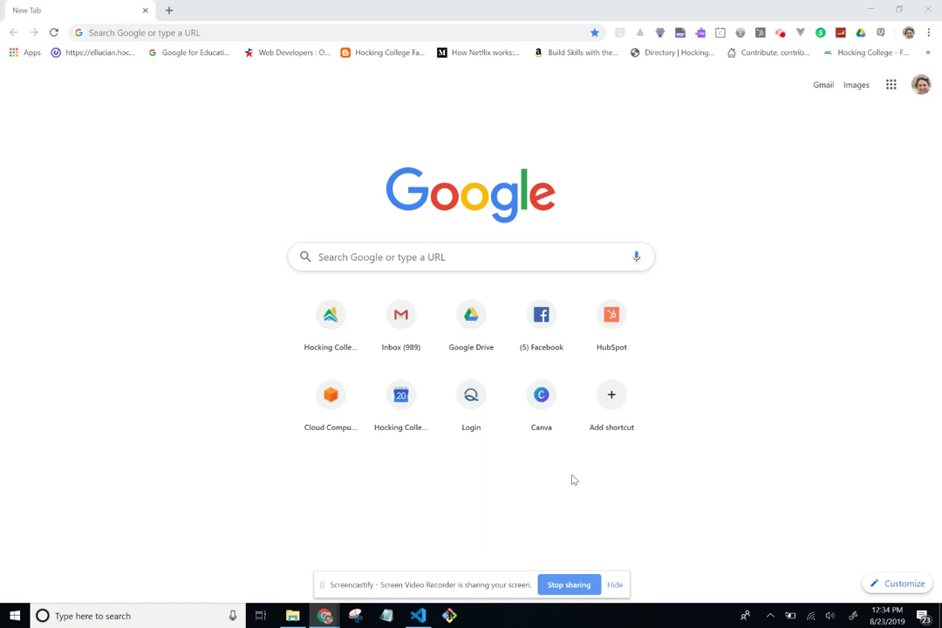
# Open the WEB-1101-B535: JavaScript I section of Autumn 2019 through the Faculty area of Hocking College Self-Service
pyautogui.click(328, 326)
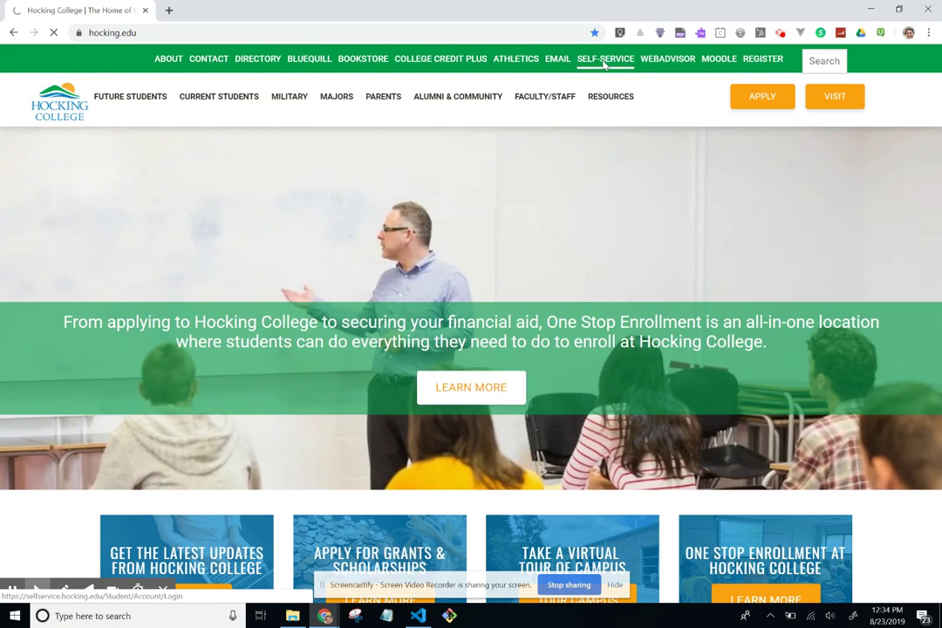
pyautogui.click(604, 63)
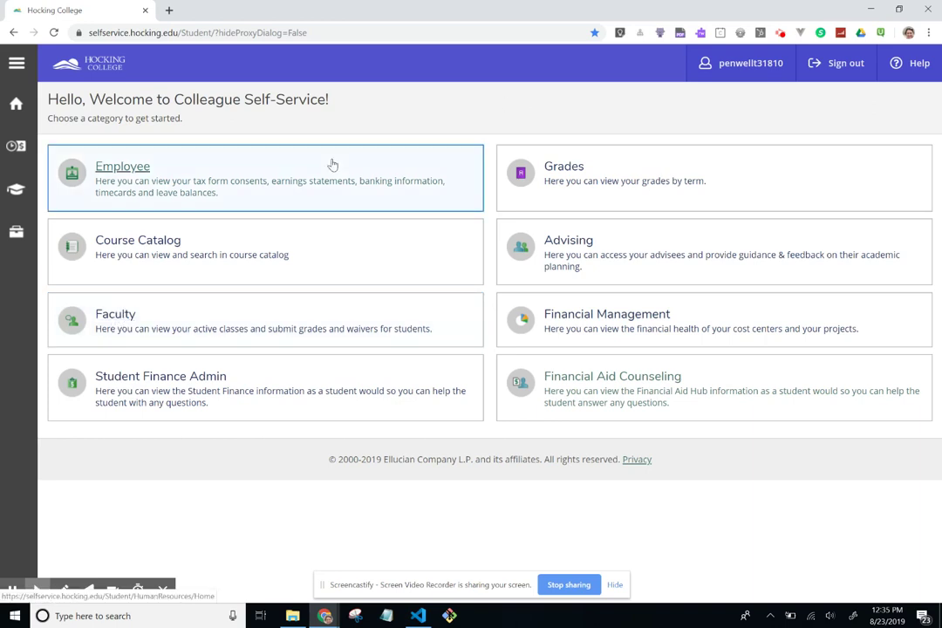
pyautogui.click(122, 321)
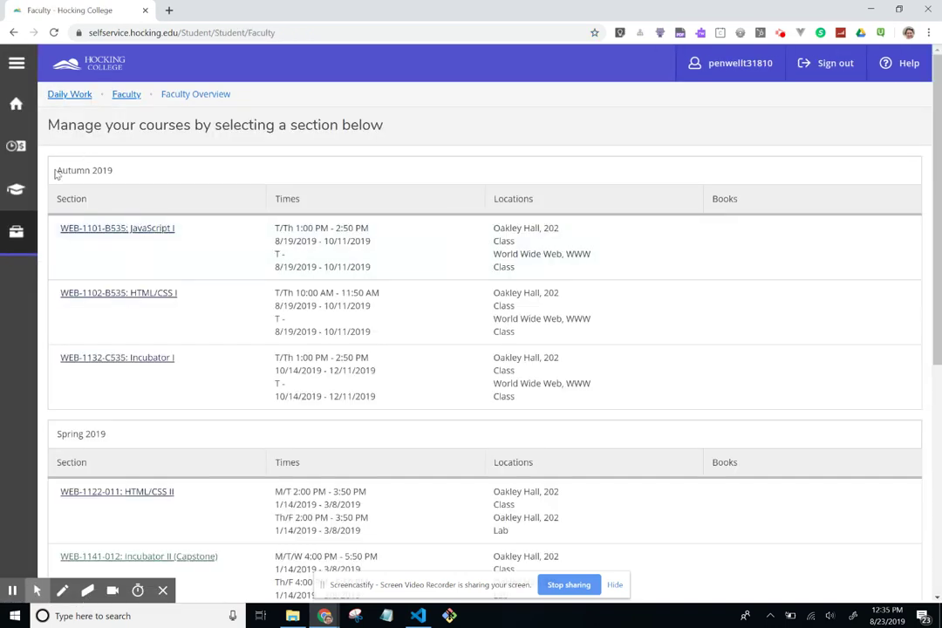
pyautogui.moveTo(59, 169); pyautogui.dragTo(125, 175)
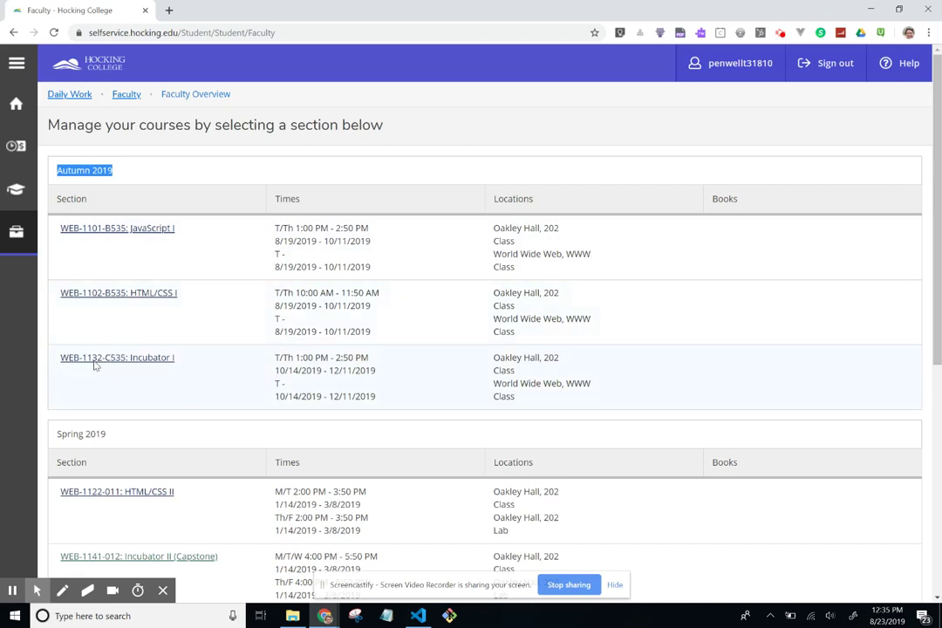
pyautogui.click(99, 233)
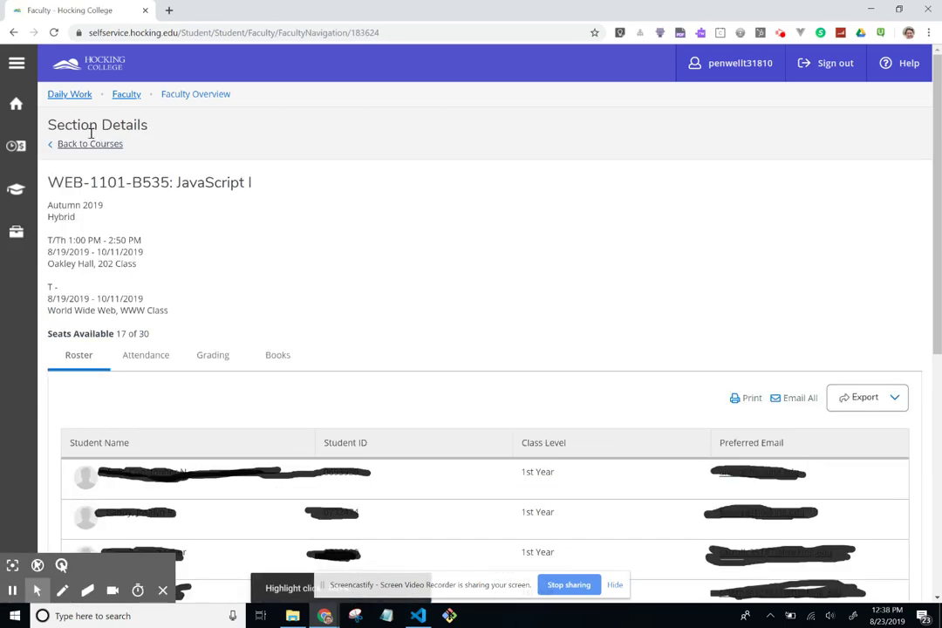
# Review the JavaScript I section's title, term, Hybrid format and World Wide Web class meeting details
pyautogui.moveTo(48, 183); pyautogui.dragTo(259, 184)
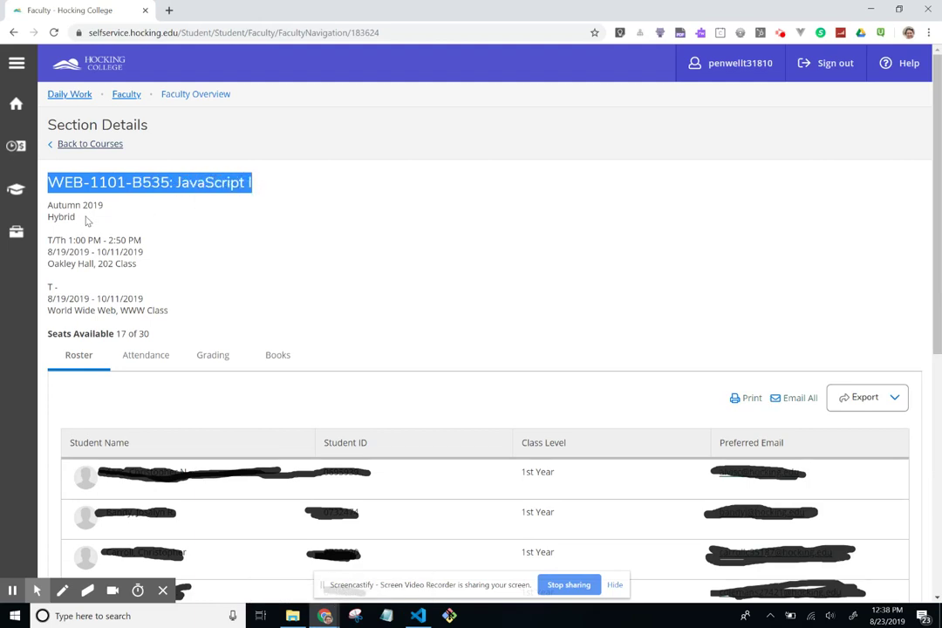
pyautogui.moveTo(77, 218); pyautogui.dragTo(49, 210)
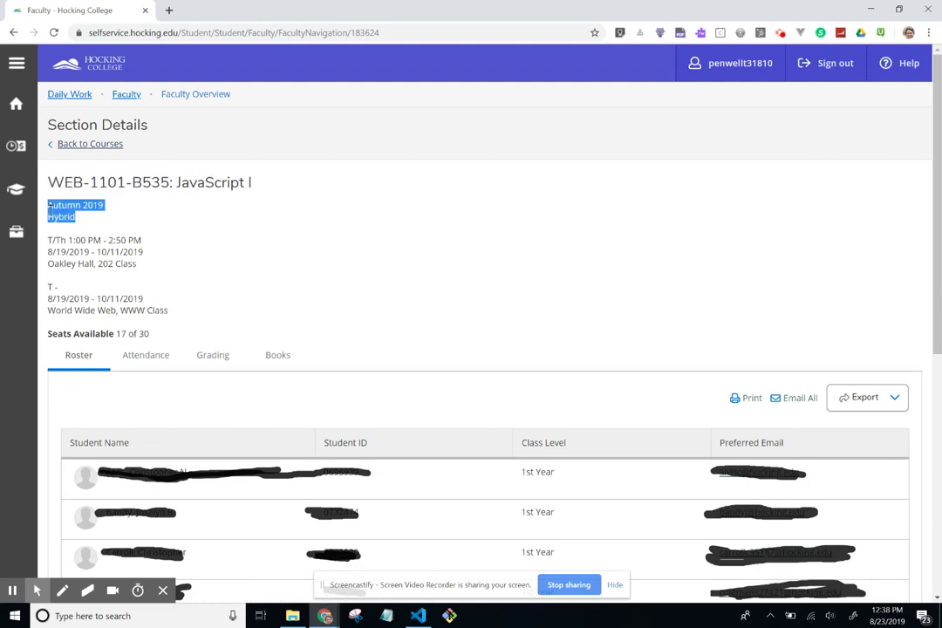
pyautogui.click(69, 216)
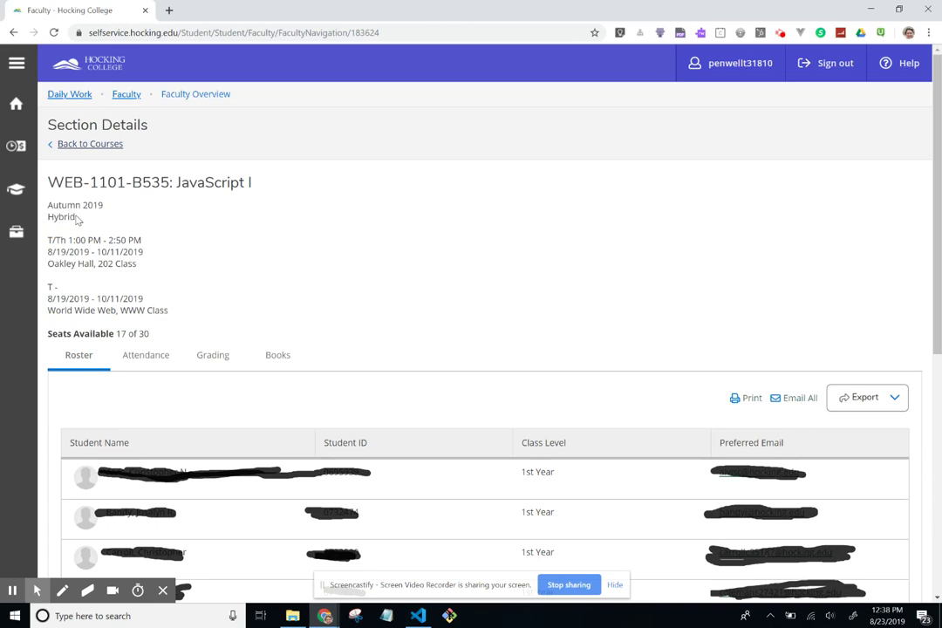
pyautogui.moveTo(49, 217); pyautogui.dragTo(68, 216)
pyautogui.moveTo(174, 311); pyautogui.dragTo(46, 291)
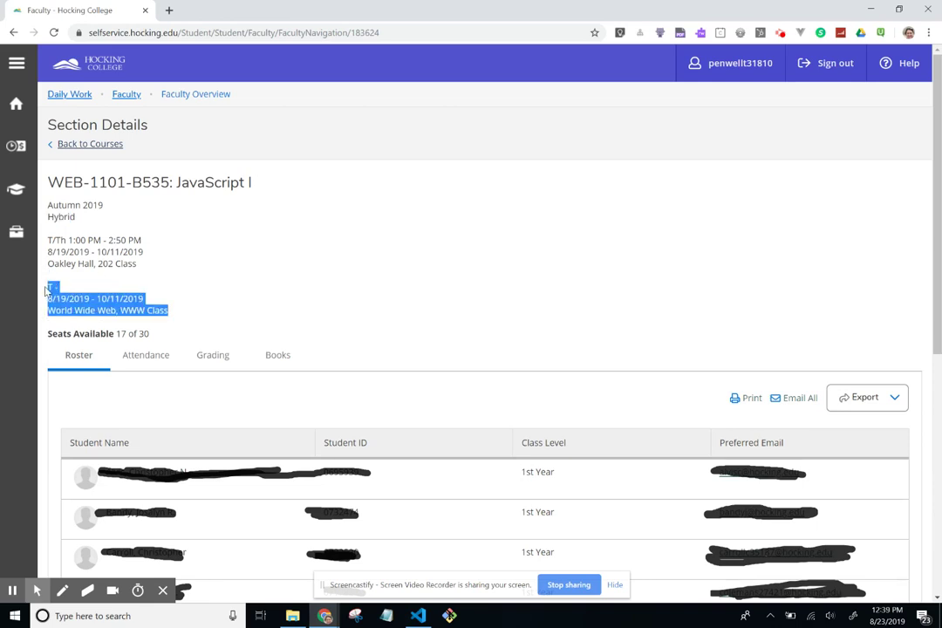
pyautogui.click(171, 316)
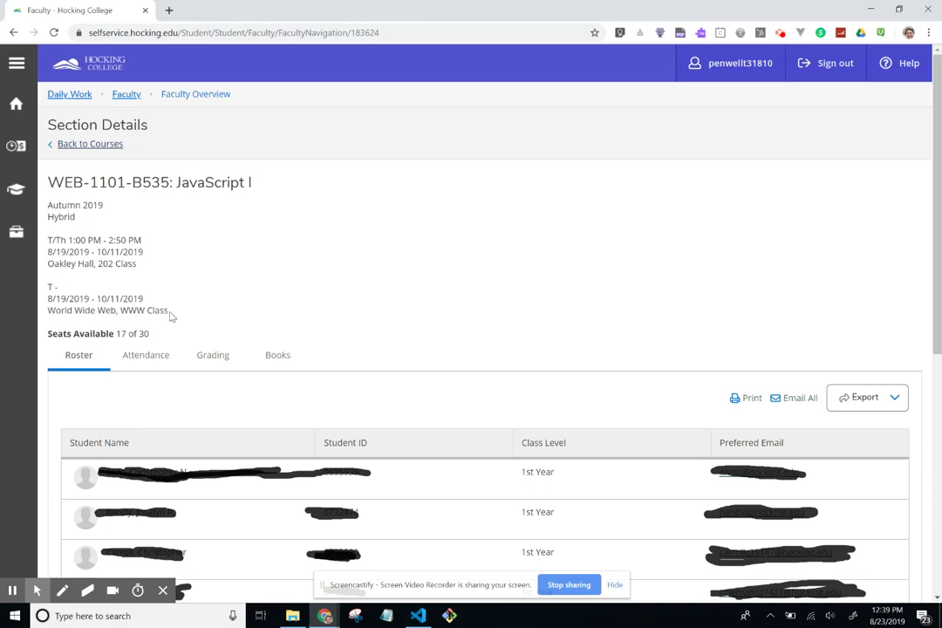
pyautogui.moveTo(171, 315); pyautogui.dragTo(44, 294)
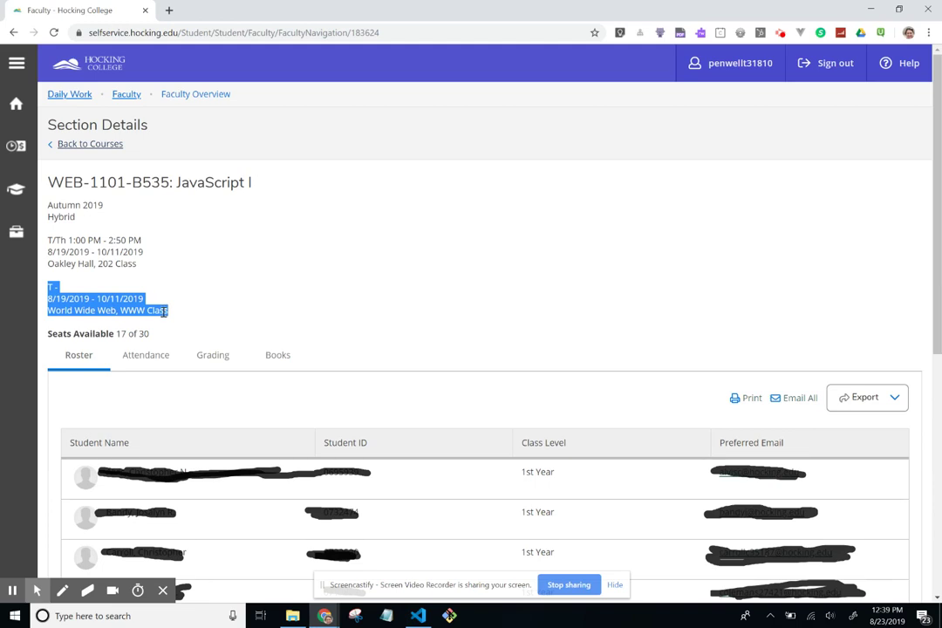
pyautogui.click(175, 311)
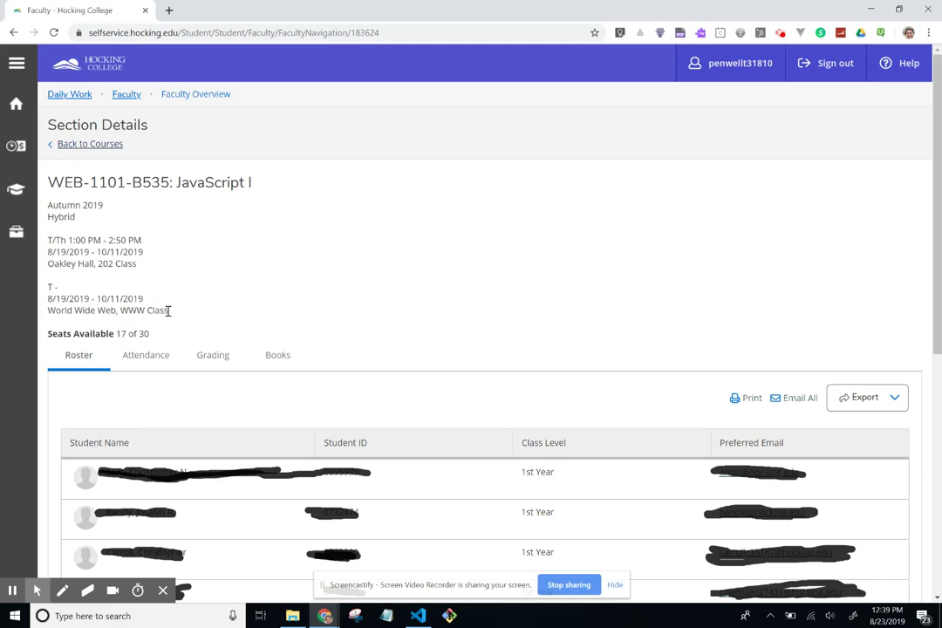
pyautogui.moveTo(168, 312); pyautogui.dragTo(43, 294)
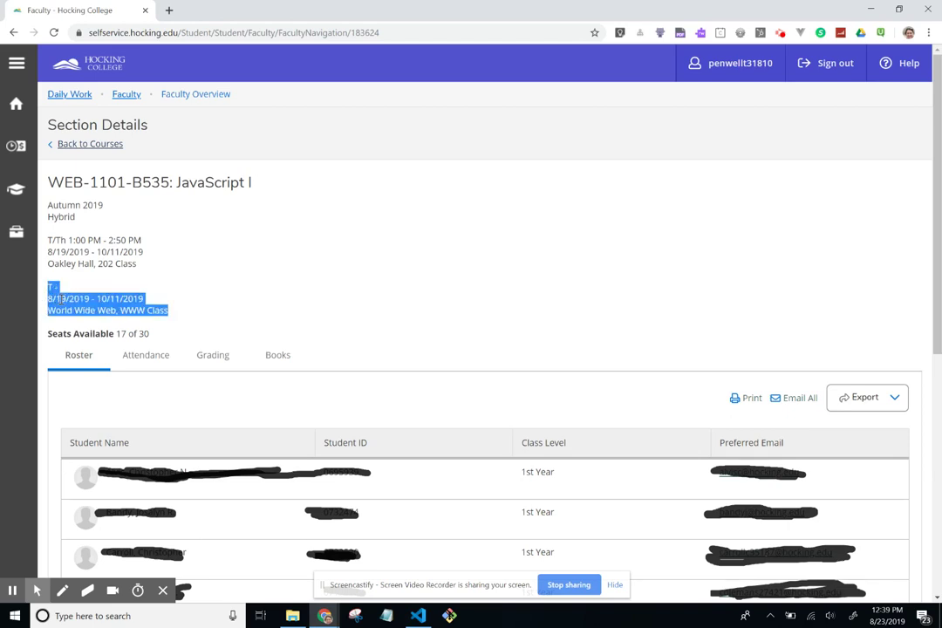
# Open the attendance records of the JavaScript I section
pyautogui.scroll(-1, 59, 299)
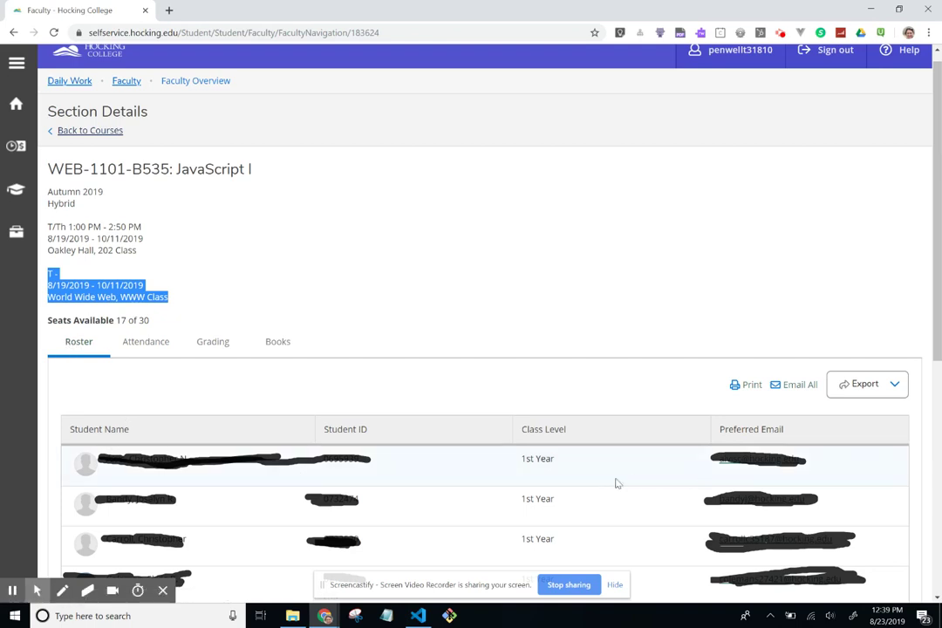
pyautogui.click(145, 346)
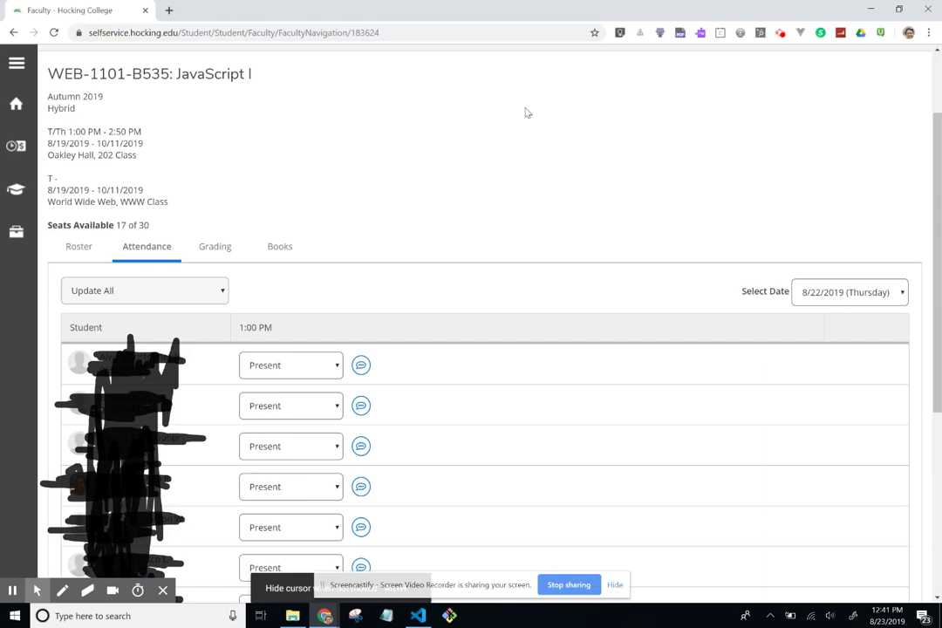
pyautogui.scroll(1, 526, 112)
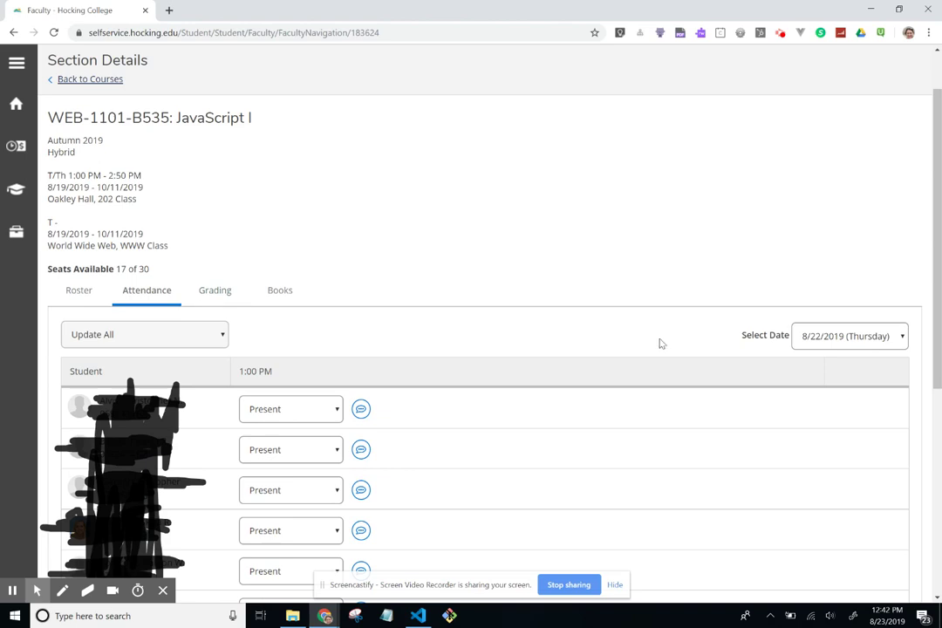
# Check the selectable attendance dates against the section's classroom and online meeting times, keeping 8/22/2019 (Thursday) selected
pyautogui.click(901, 341)
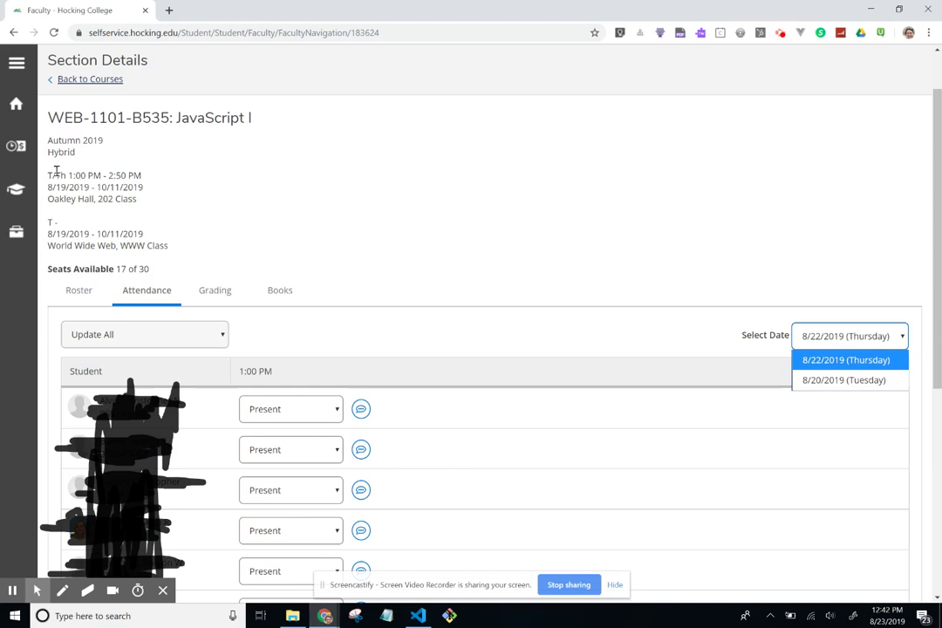
pyautogui.moveTo(48, 175); pyautogui.dragTo(144, 203)
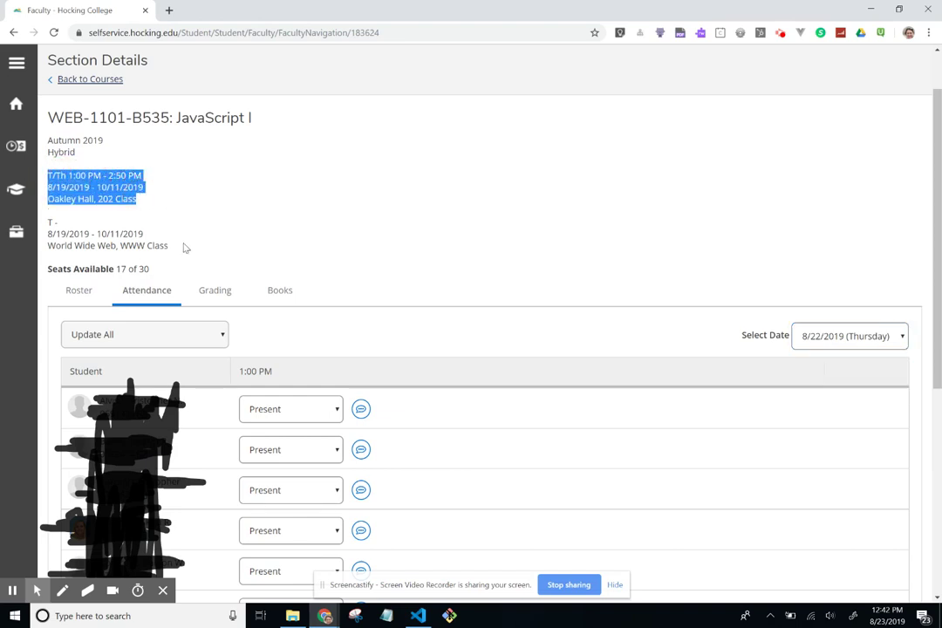
pyautogui.moveTo(169, 246); pyautogui.dragTo(50, 228)
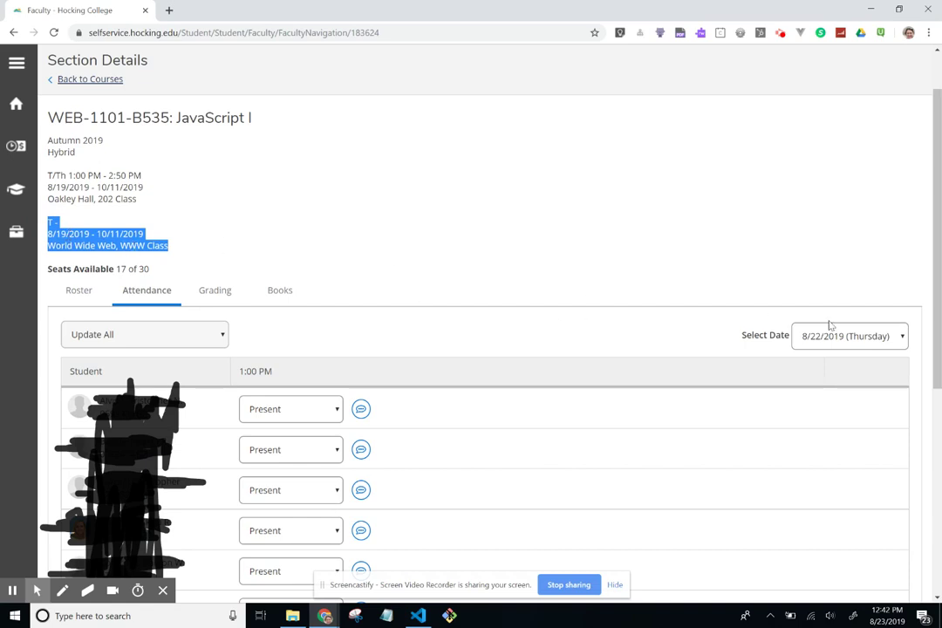
pyautogui.click(899, 336)
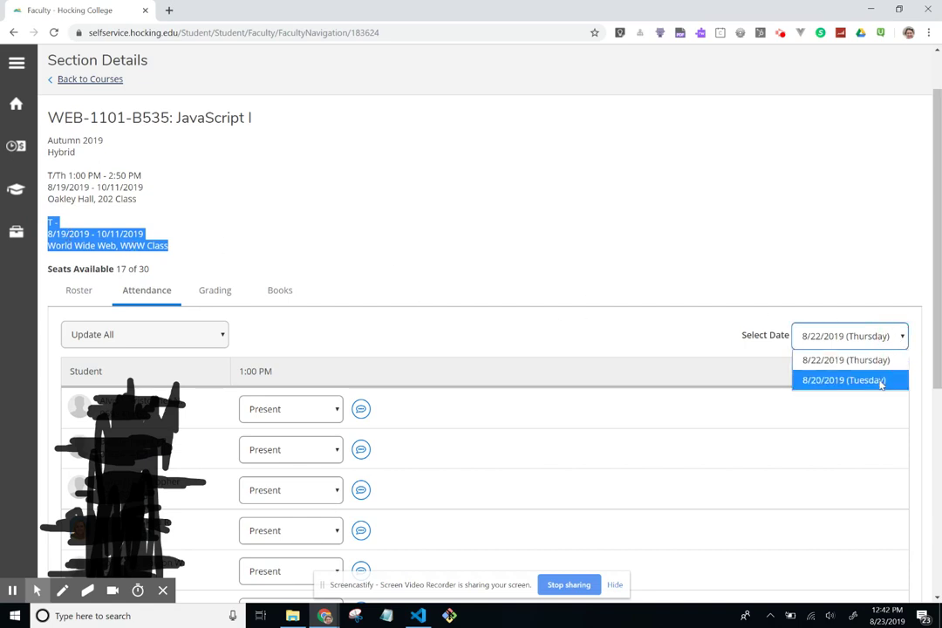
pyautogui.click(903, 338)
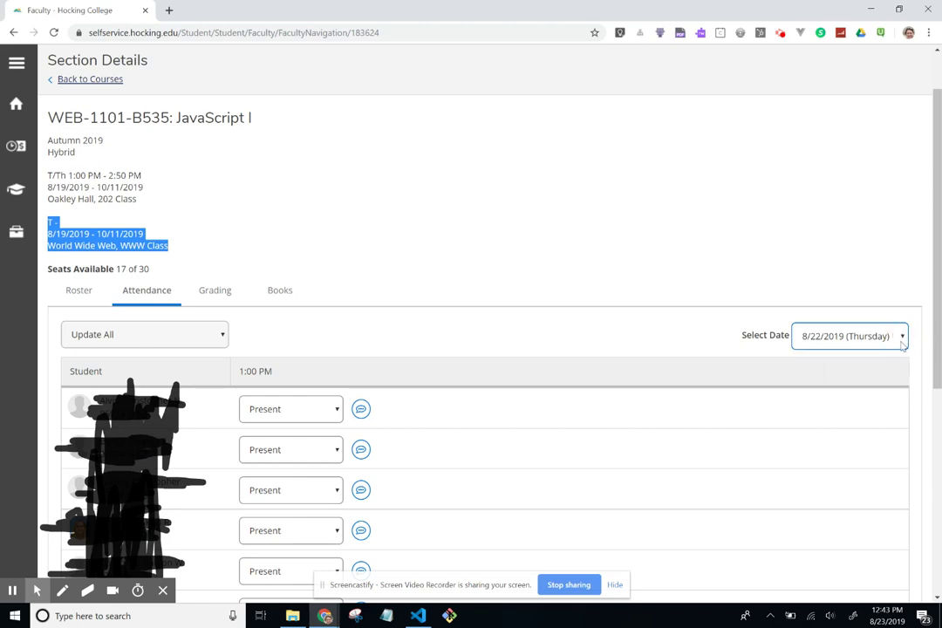
pyautogui.click(884, 340)
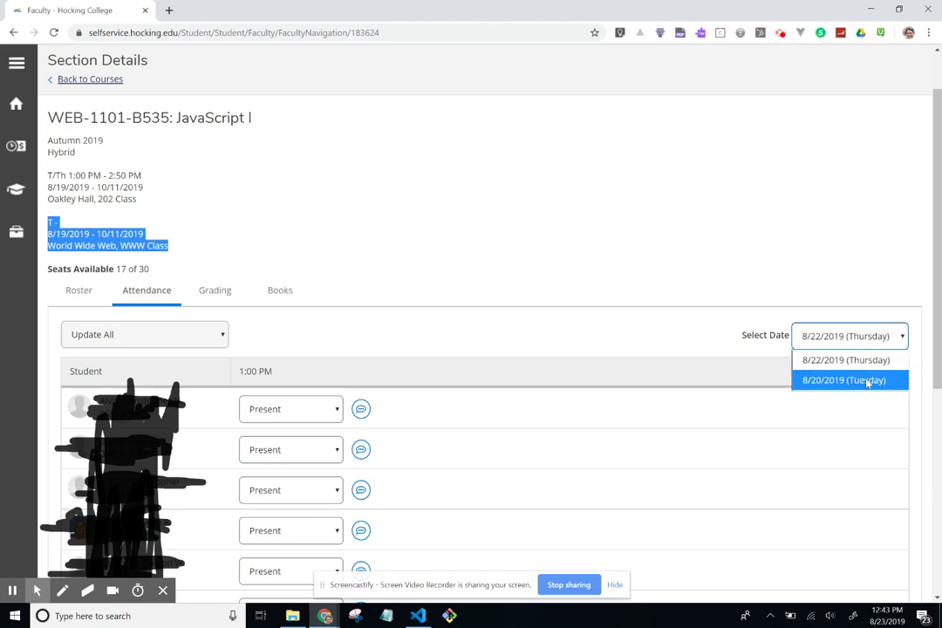
pyautogui.click(884, 341)
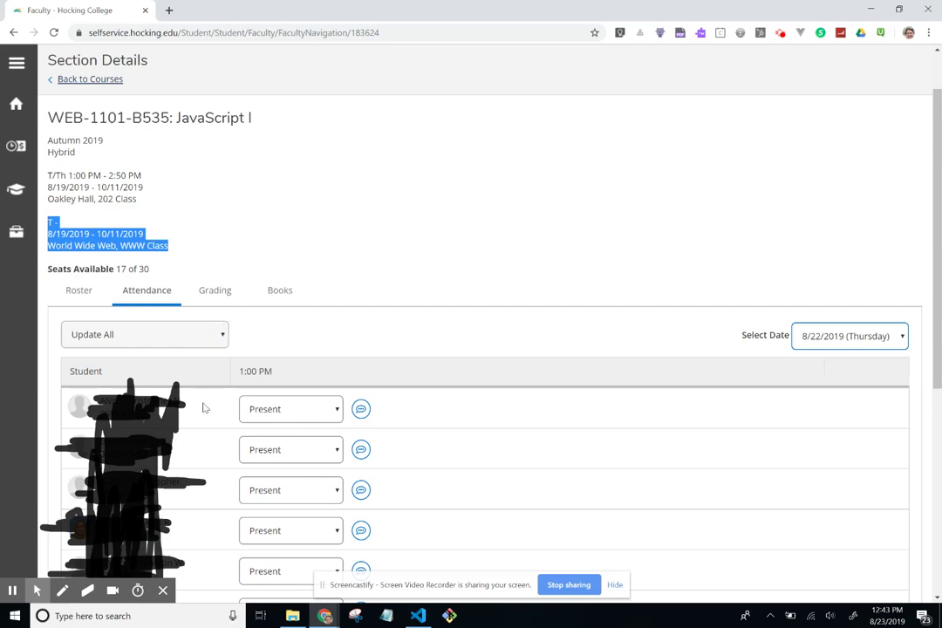
# Examine the attendance status options for the first student in the 1:00 PM class, keeping Present selected
pyautogui.scroll(-4, 265, 427)
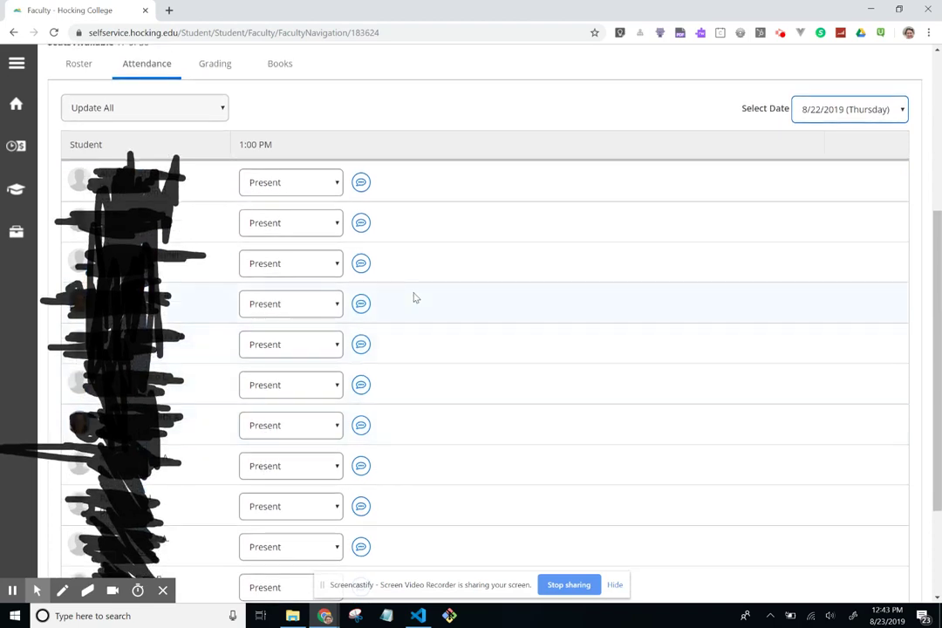
pyautogui.click(337, 183)
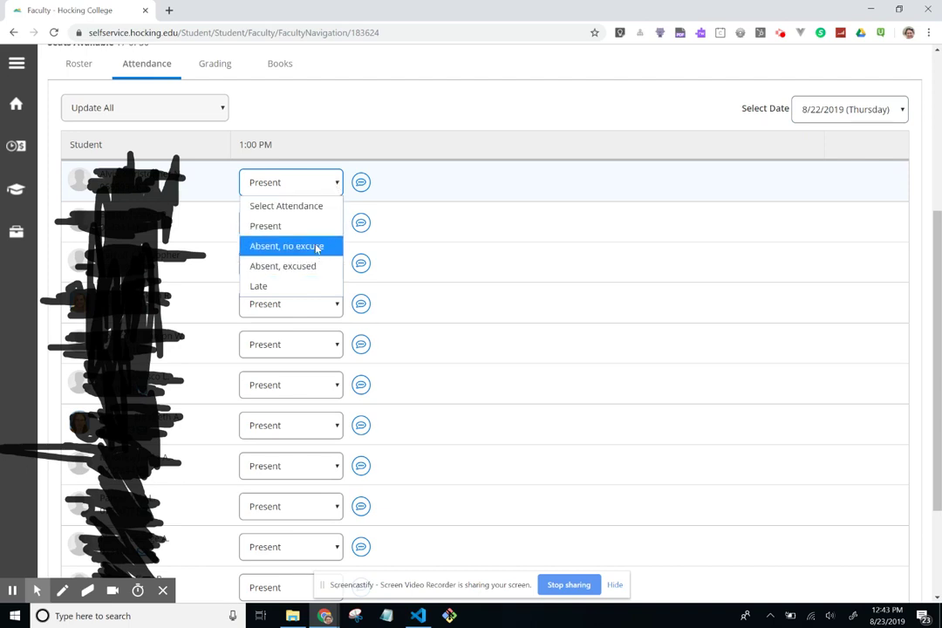
pyautogui.click(339, 181)
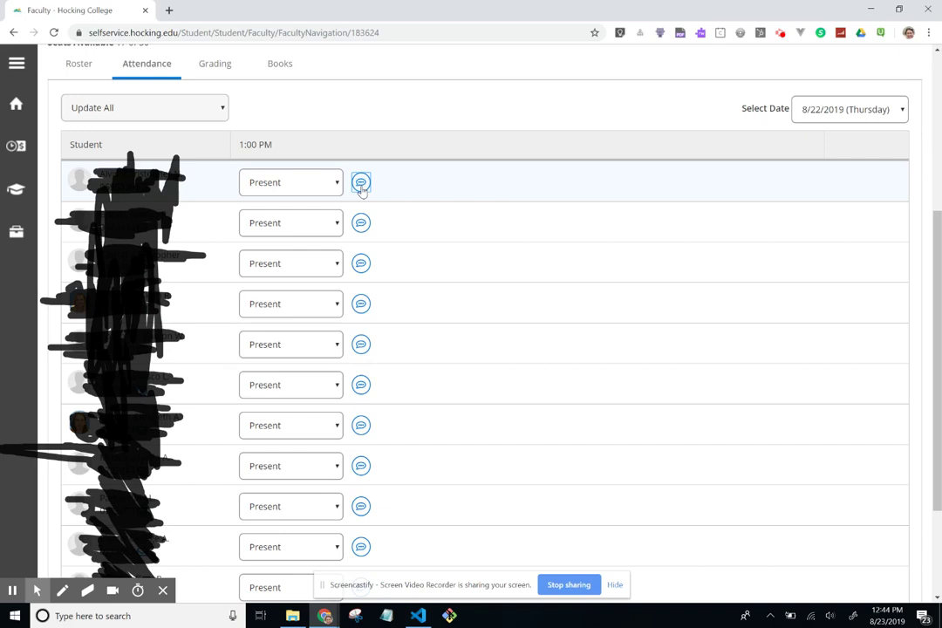
pyautogui.click(338, 185)
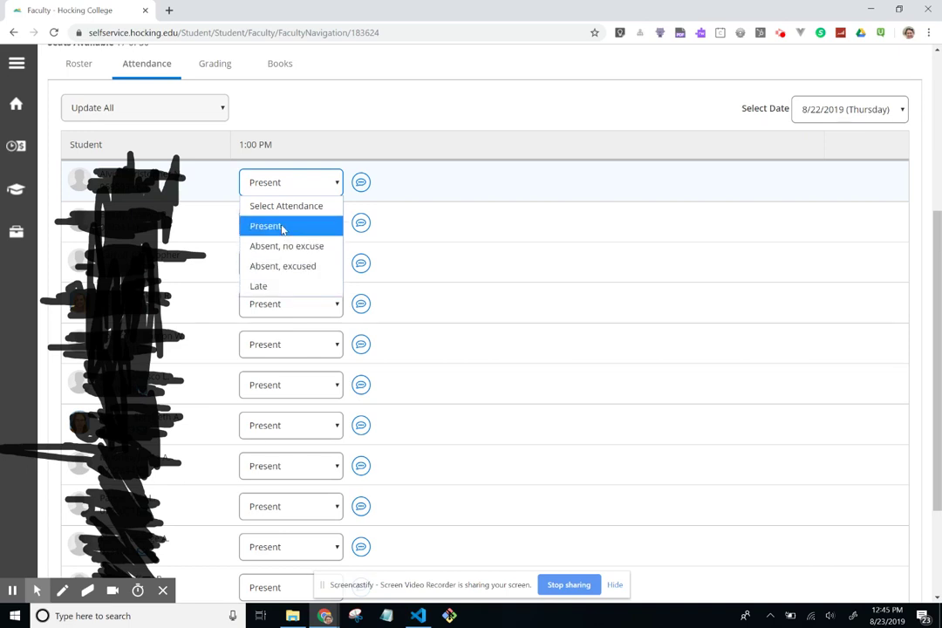
pyautogui.click(335, 185)
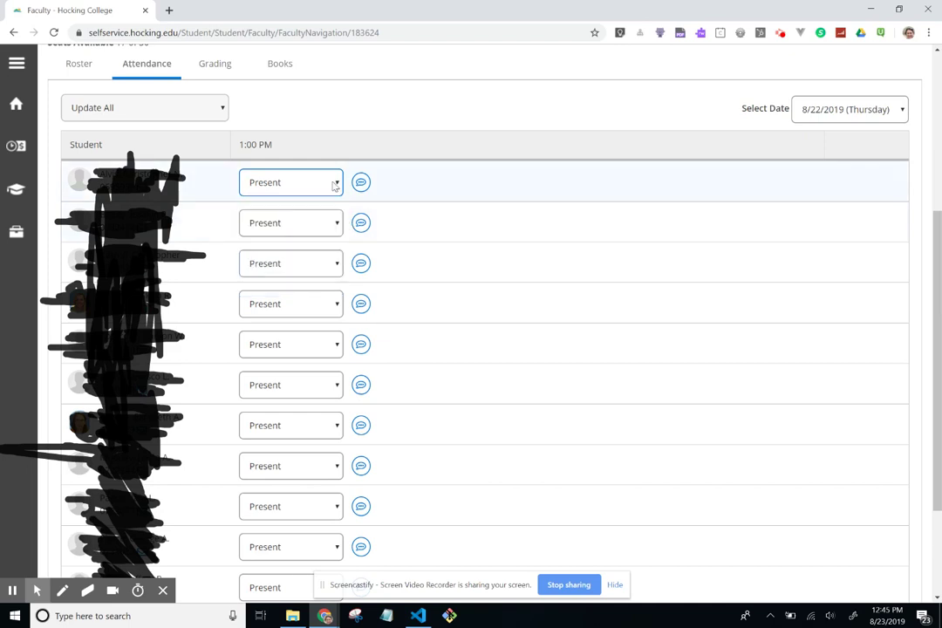
pyautogui.scroll(2, 399, 185)
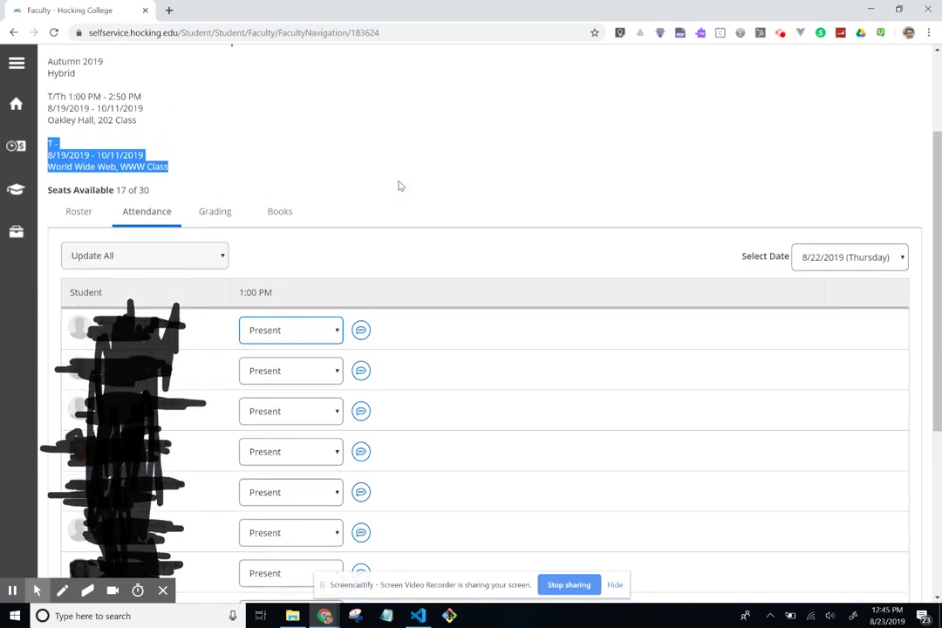
pyautogui.scroll(1, 399, 185)
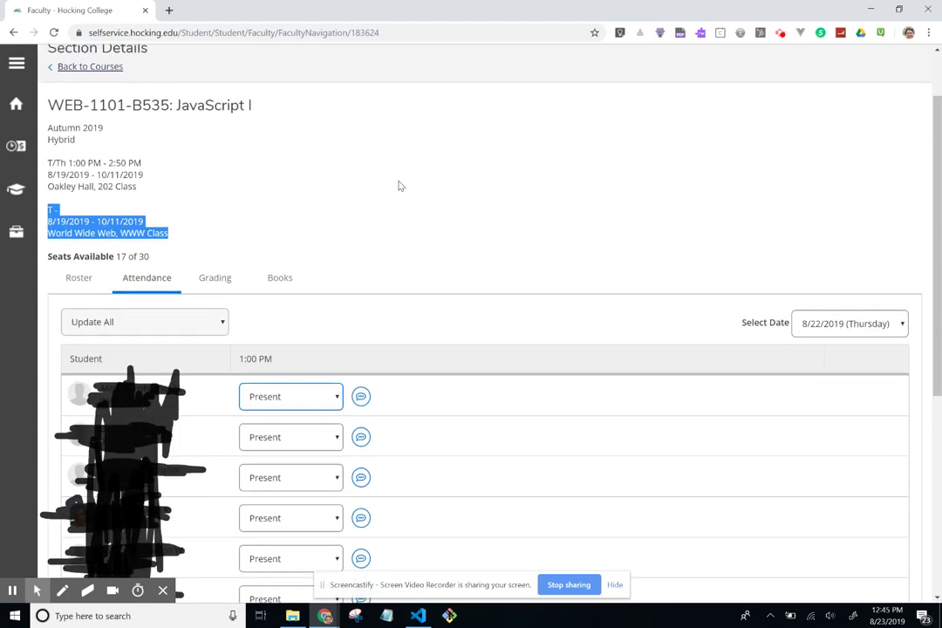